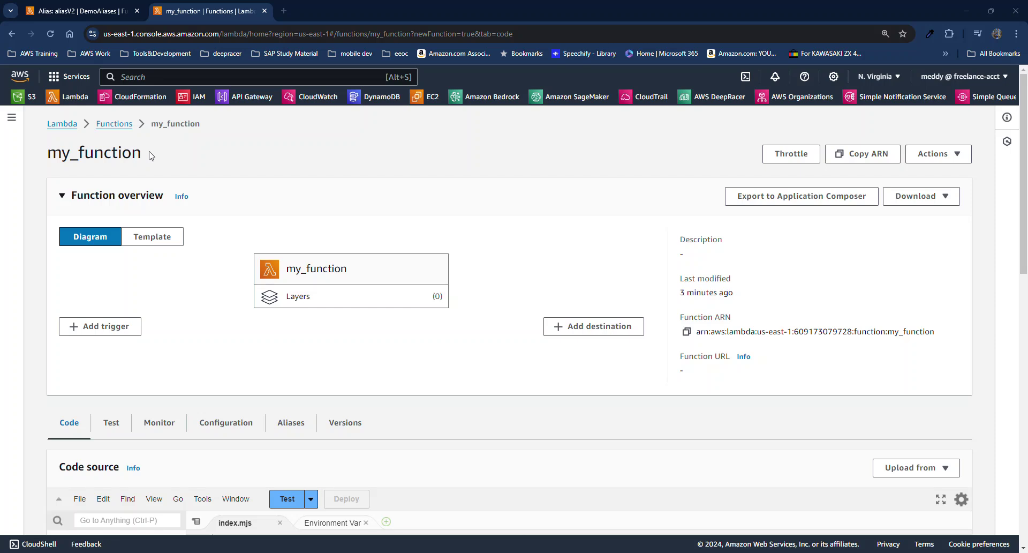
Step: Publish a new version of my_function with the description "My first version"
{"action": "scroll", "coordinate": [280, 356], "scroll_direction": "down", "scroll_amount": 1}
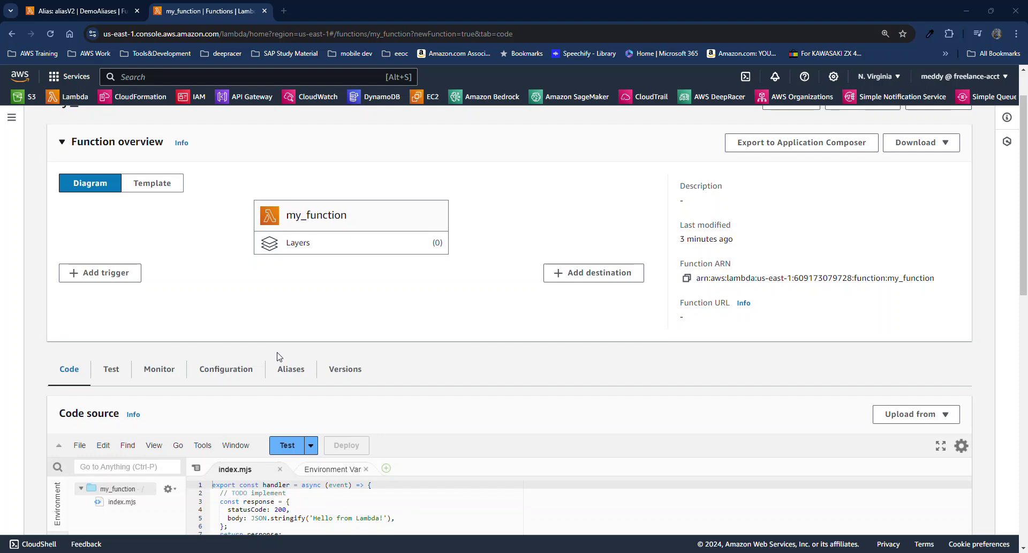
{"action": "left_click", "coordinate": [353, 379]}
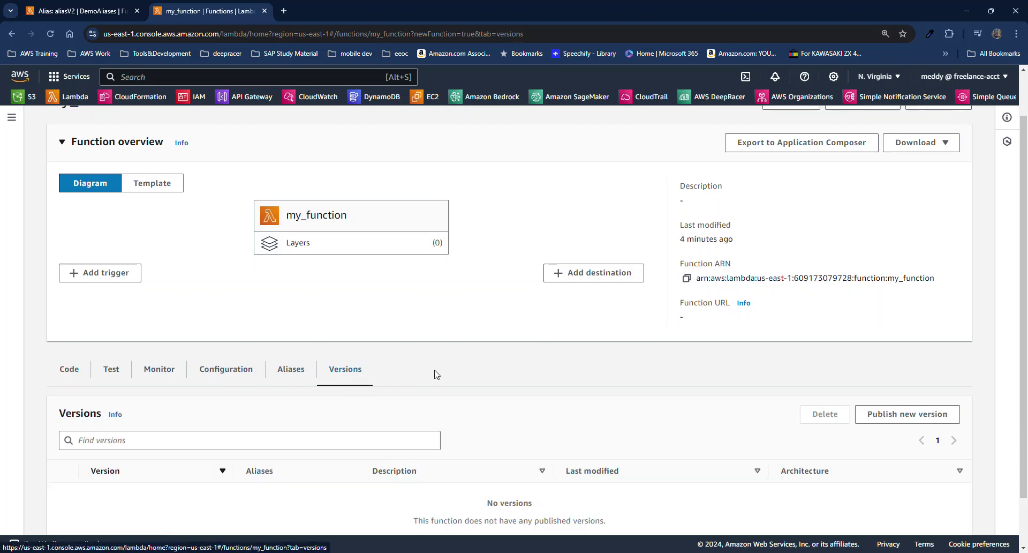
{"action": "left_click", "coordinate": [903, 423]}
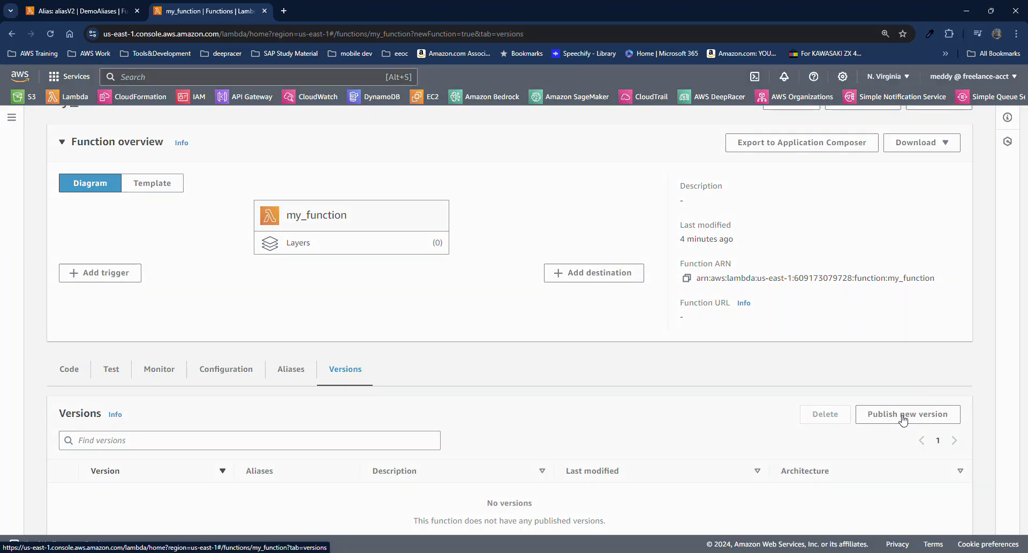
{"action": "left_click", "coordinate": [336, 347]}
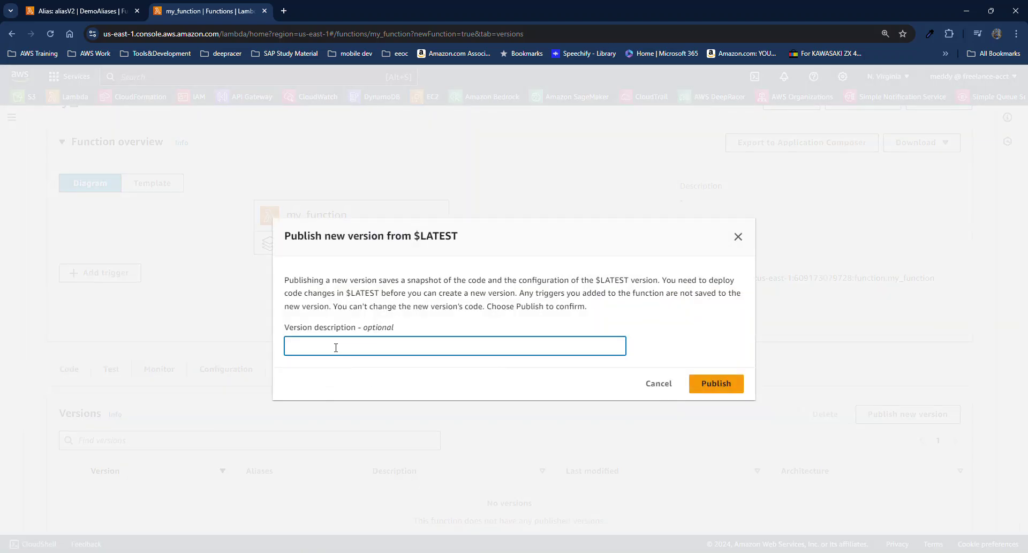
{"action": "type", "text": "My first version"}
{"action": "left_click", "coordinate": [707, 385]}
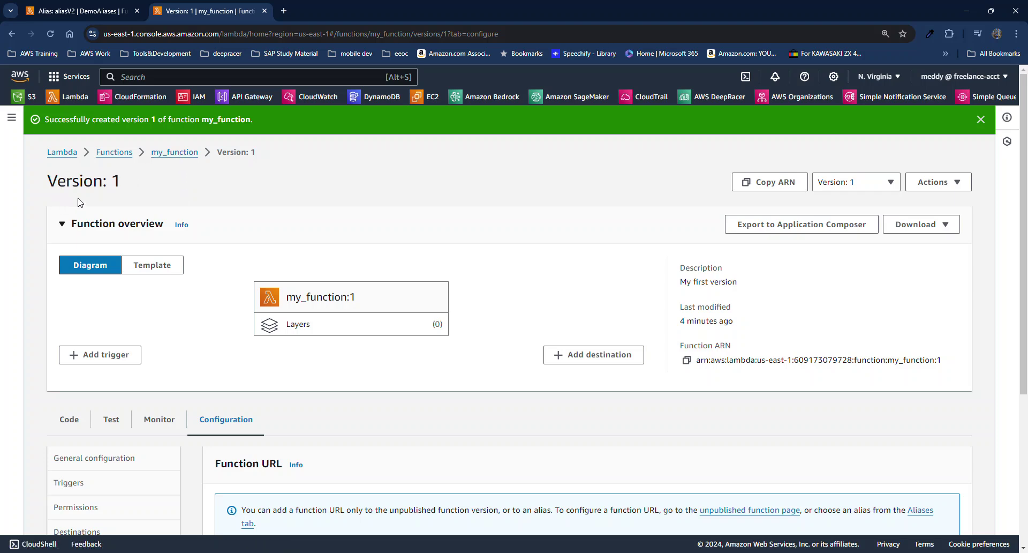
Step: In my_function's index.mjs, append a long run of exclamation marks to the "Hello from Lambda!" string, save the file and deploy it
{"action": "left_click", "coordinate": [171, 155]}
{"action": "scroll", "coordinate": [190, 275], "scroll_direction": "down", "scroll_amount": 2}
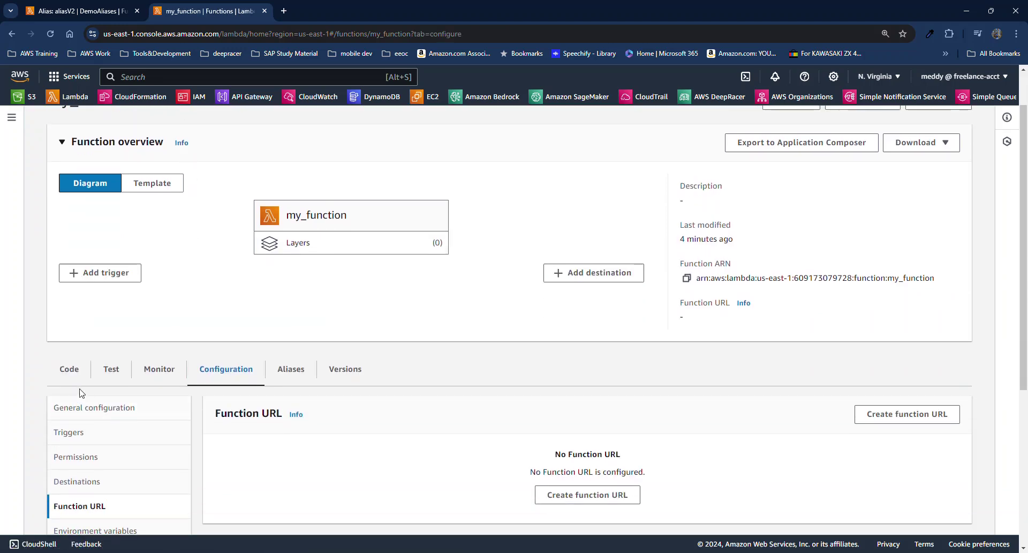
{"action": "left_click", "coordinate": [69, 370]}
{"action": "scroll", "coordinate": [196, 456], "scroll_direction": "down", "scroll_amount": 1}
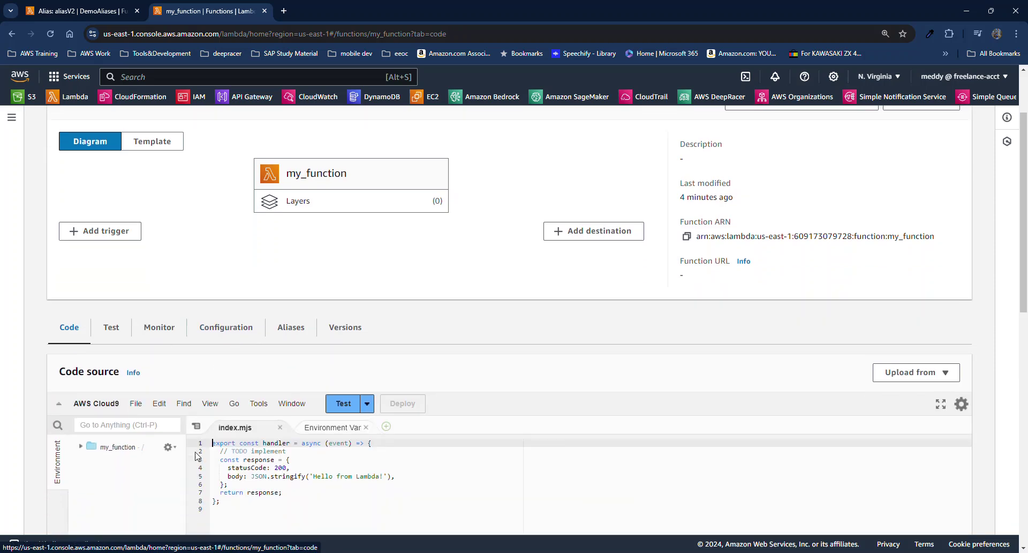
{"action": "left_click", "coordinate": [384, 462]}
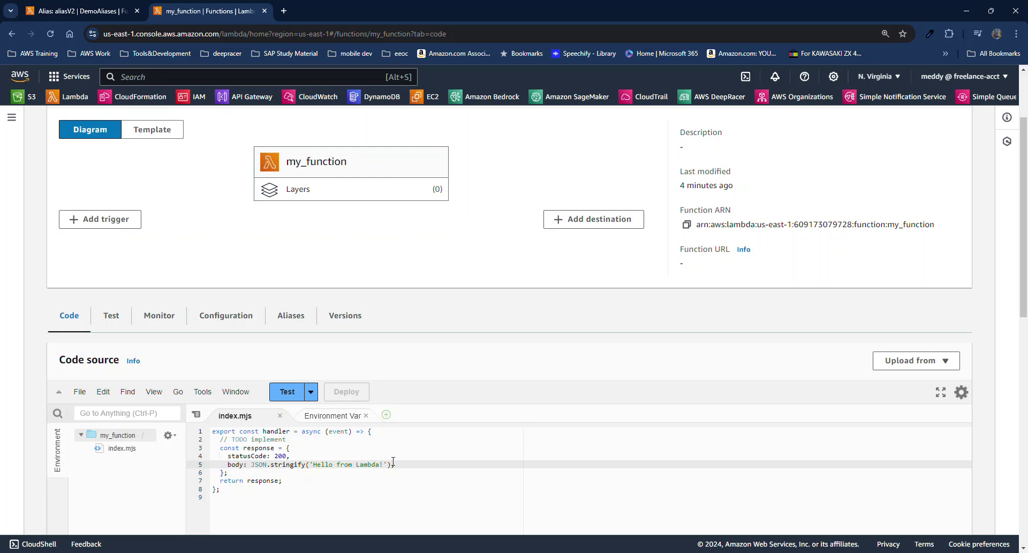
{"action": "type", "text": "!!!!!!!!!!!!!!!!!!!!!!!!!!!!!!!!!!!"}
{"action": "key", "text": "ctrl+s"}
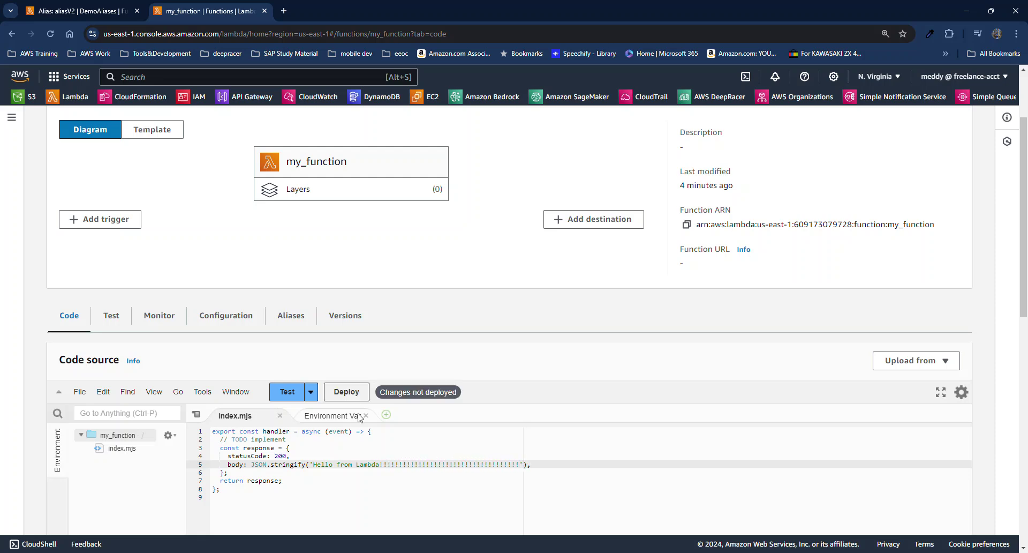
{"action": "left_click", "coordinate": [346, 391]}
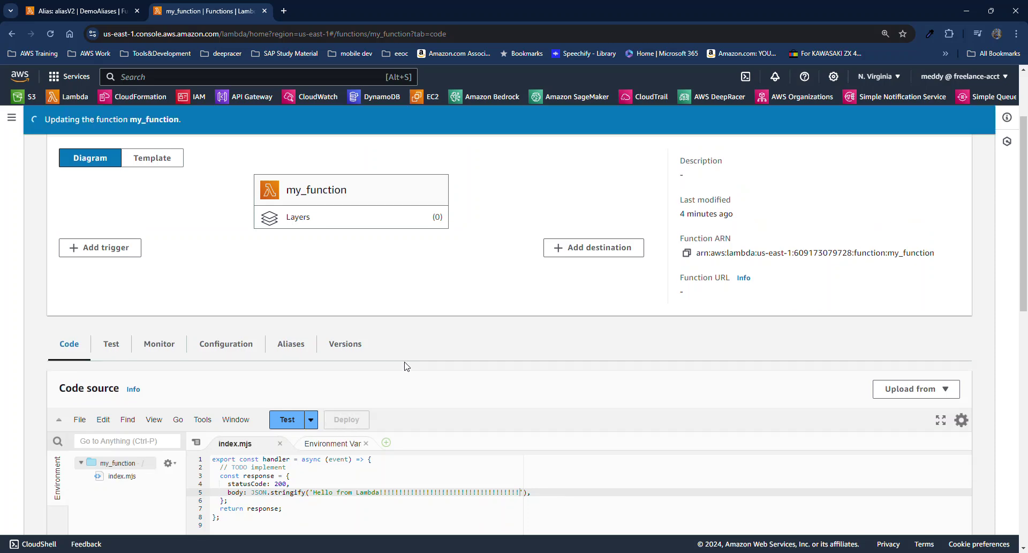
Step: Publish another version of my_function with the description "My second version"
{"action": "left_click", "coordinate": [343, 352]}
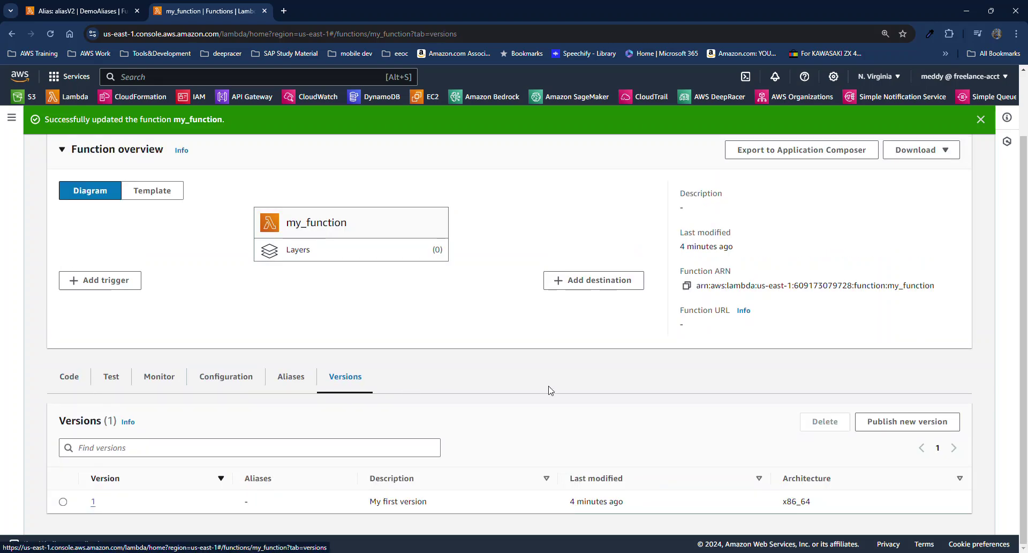
{"action": "left_click", "coordinate": [908, 423]}
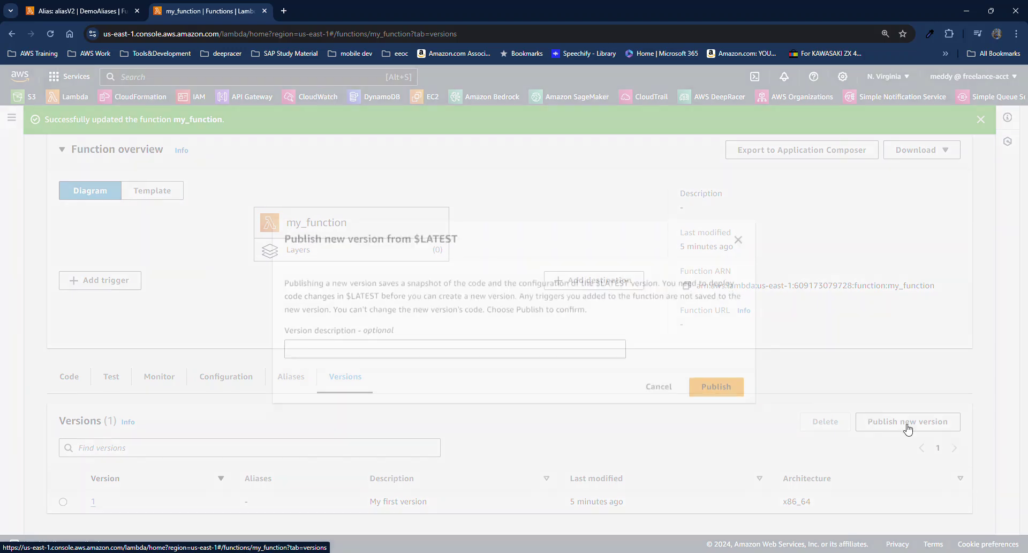
{"action": "left_click", "coordinate": [343, 349]}
{"action": "type", "text": "My second version"}
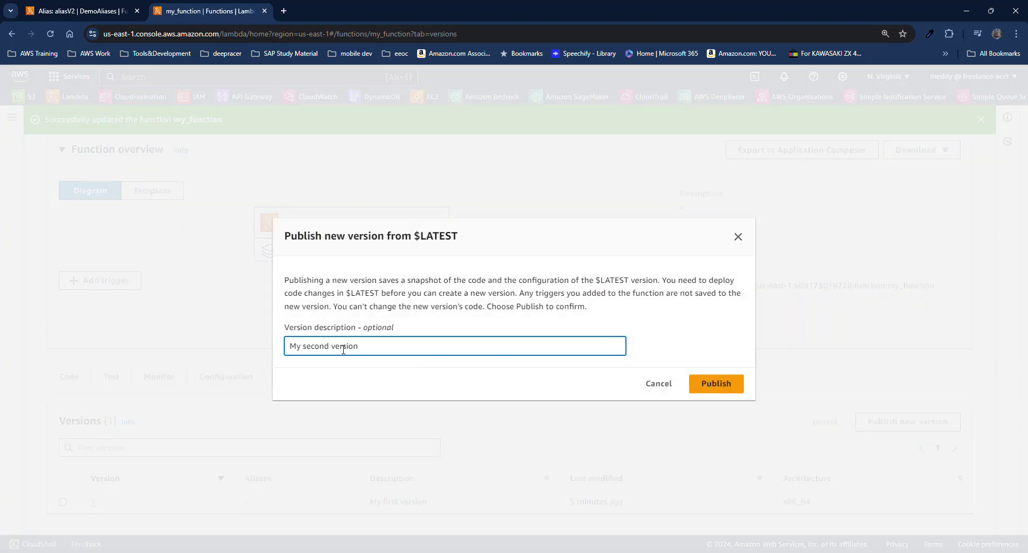
{"action": "left_click", "coordinate": [707, 387]}
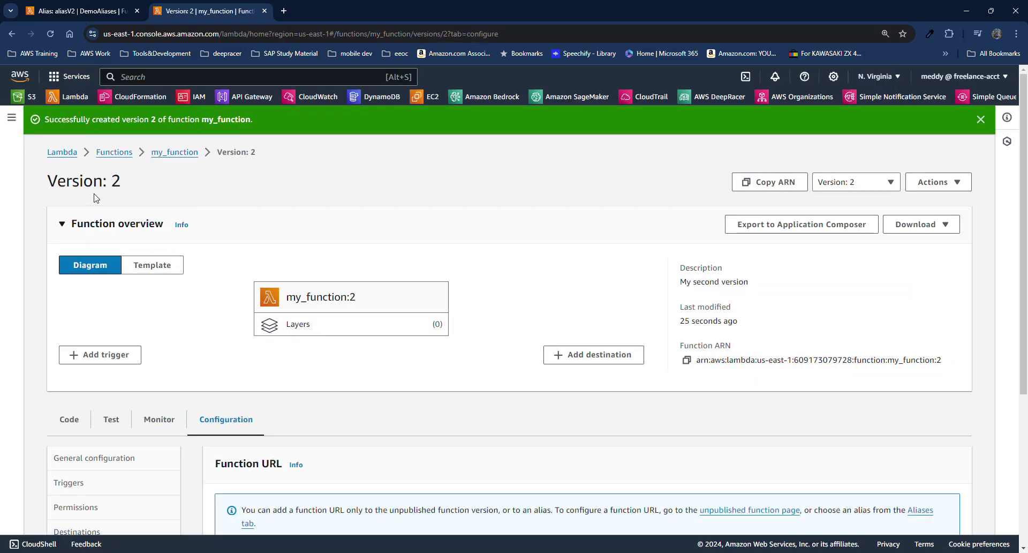
Step: Create an alias of my_function named alias_for_v1 that points to version 1
{"action": "left_click", "coordinate": [183, 155]}
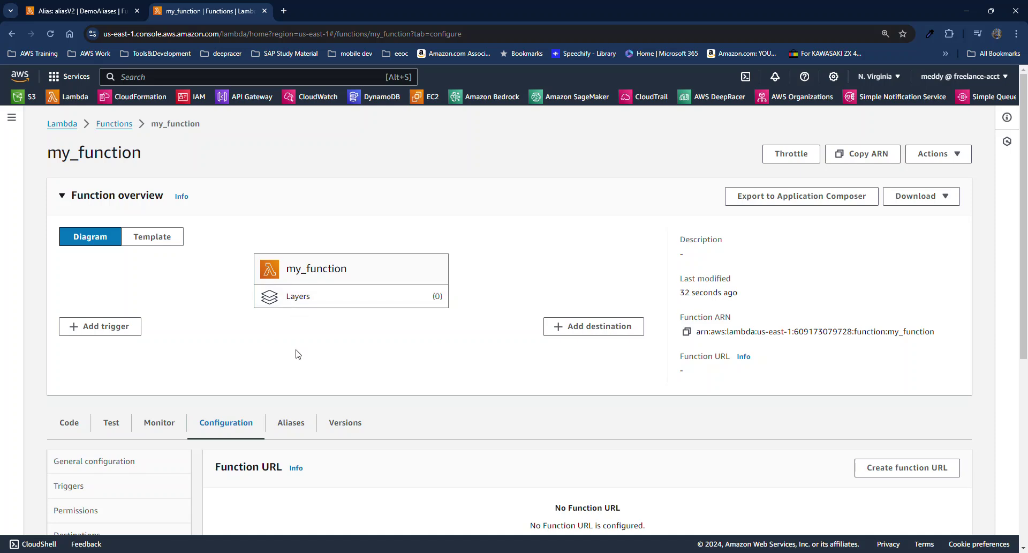
{"action": "left_click", "coordinate": [292, 427]}
{"action": "scroll", "coordinate": [294, 425], "scroll_direction": "down", "scroll_amount": 2}
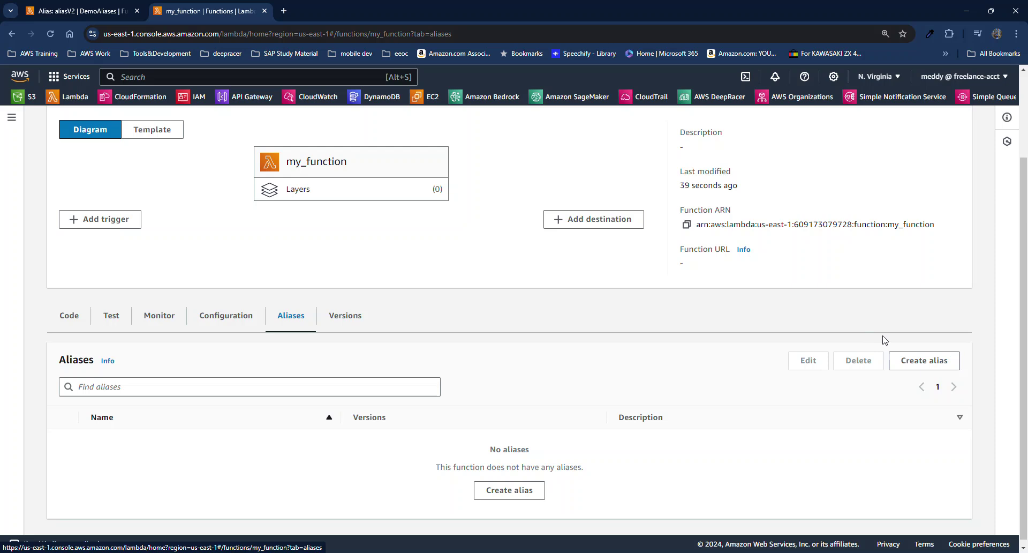
{"action": "left_click", "coordinate": [913, 366]}
{"action": "left_click", "coordinate": [111, 289]}
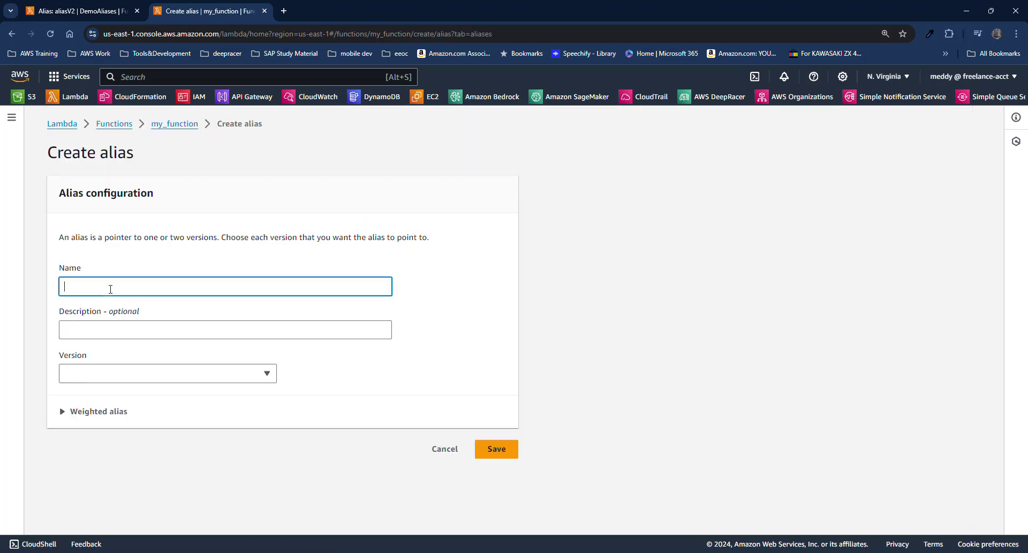
{"action": "type", "text": "alias_for_v1"}
{"action": "left_click", "coordinate": [123, 375]}
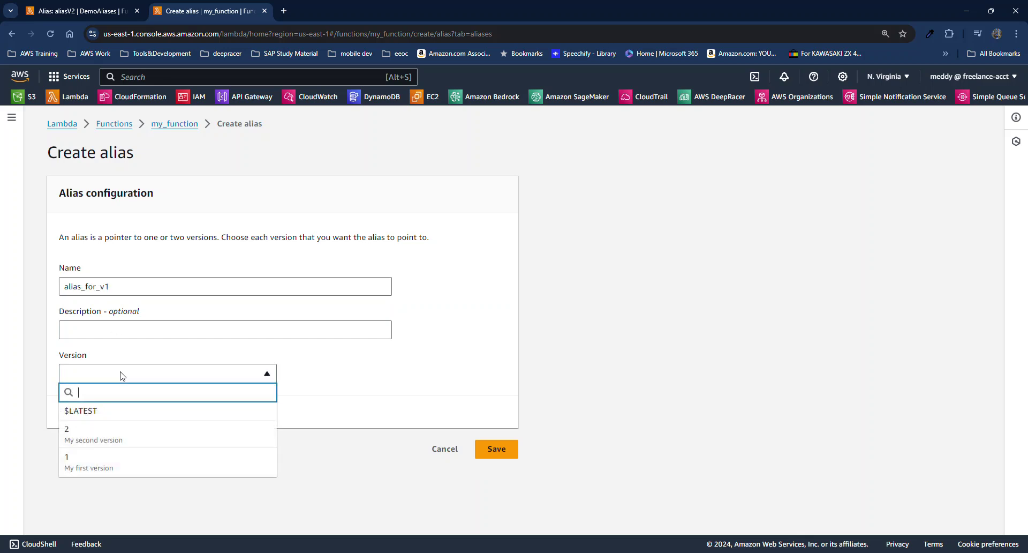
{"action": "left_click", "coordinate": [127, 469]}
{"action": "left_click", "coordinate": [513, 449]}
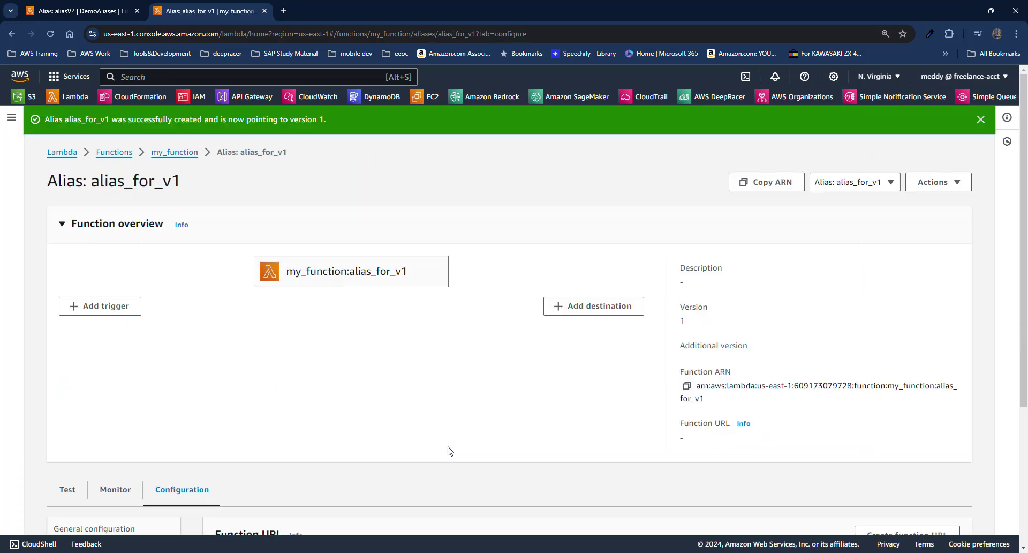
Step: Start another alias of my_function, naming it alias_for_v2 and pointing it to version 2
{"action": "scroll", "coordinate": [252, 420], "scroll_direction": "down", "scroll_amount": 1}
{"action": "scroll", "coordinate": [252, 420], "scroll_direction": "up", "scroll_amount": 1}
{"action": "left_click", "coordinate": [174, 155]}
{"action": "scroll", "coordinate": [204, 371], "scroll_direction": "down", "scroll_amount": 1}
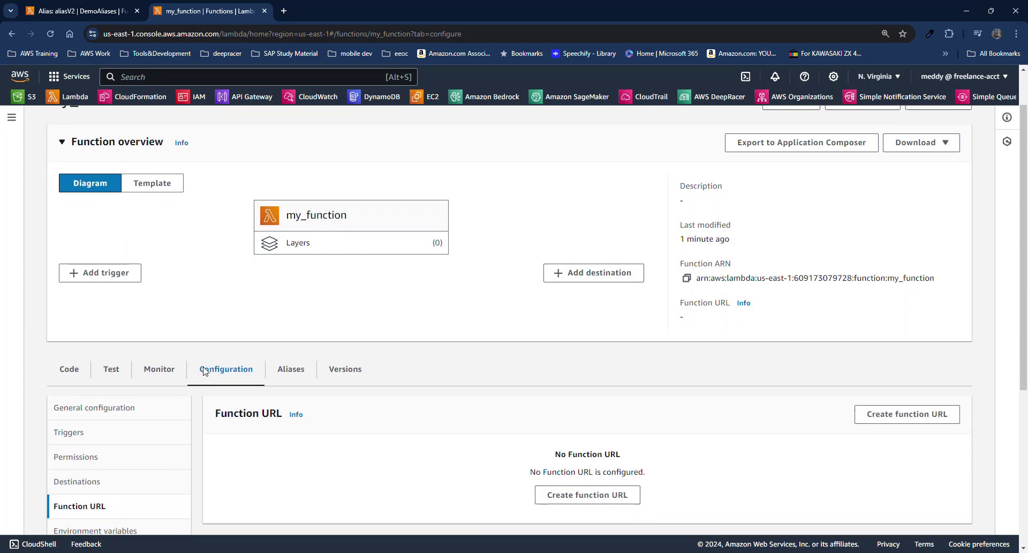
{"action": "left_click", "coordinate": [295, 381]}
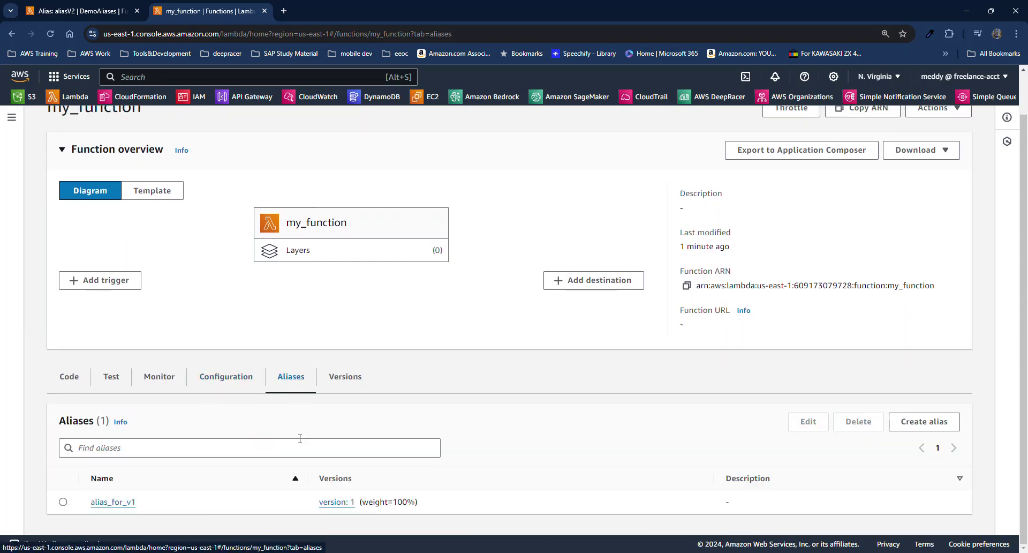
{"action": "left_click", "coordinate": [924, 421]}
{"action": "left_click", "coordinate": [264, 286]}
{"action": "type", "text": "alias_"}
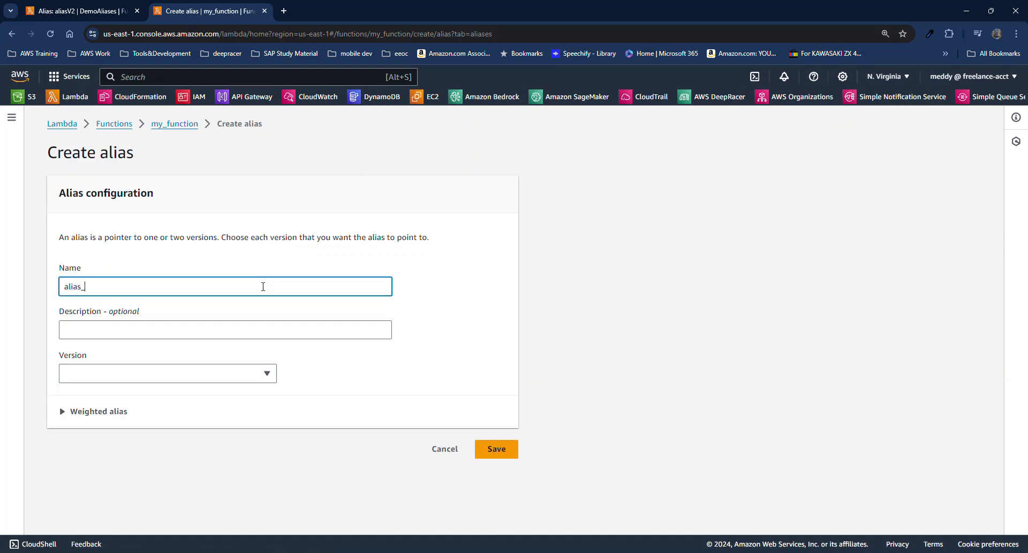
{"action": "type", "text": "for_v2"}
{"action": "left_click", "coordinate": [213, 373]}
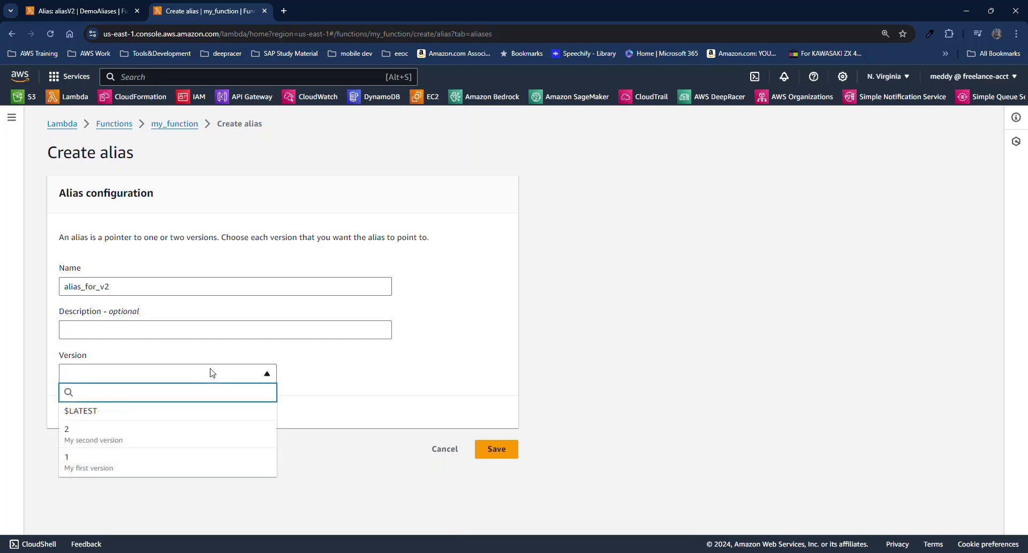
{"action": "left_click", "coordinate": [181, 435]}
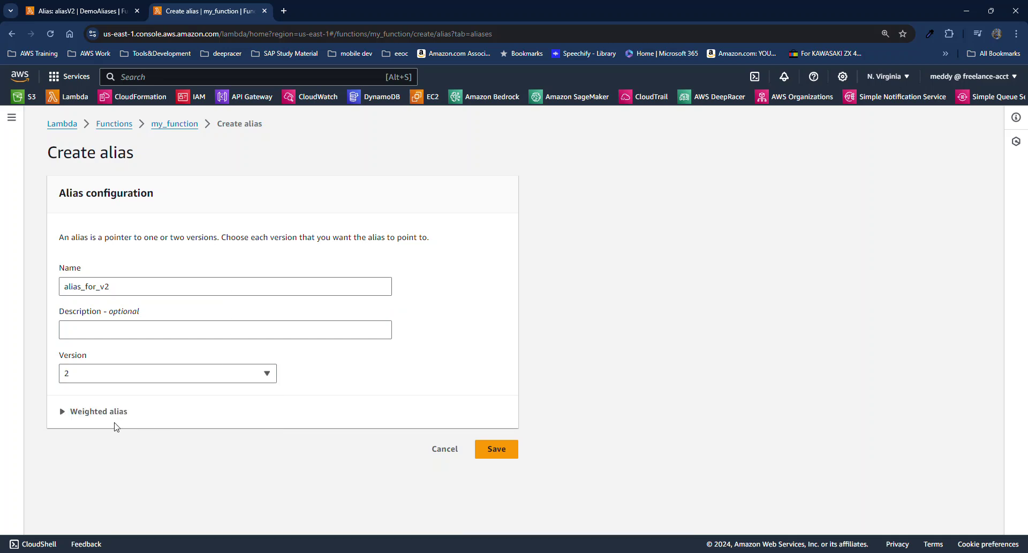
Step: Add version 1 as the weighted alias's additional version with a 50% weight and save the alias
{"action": "left_click", "coordinate": [67, 420]}
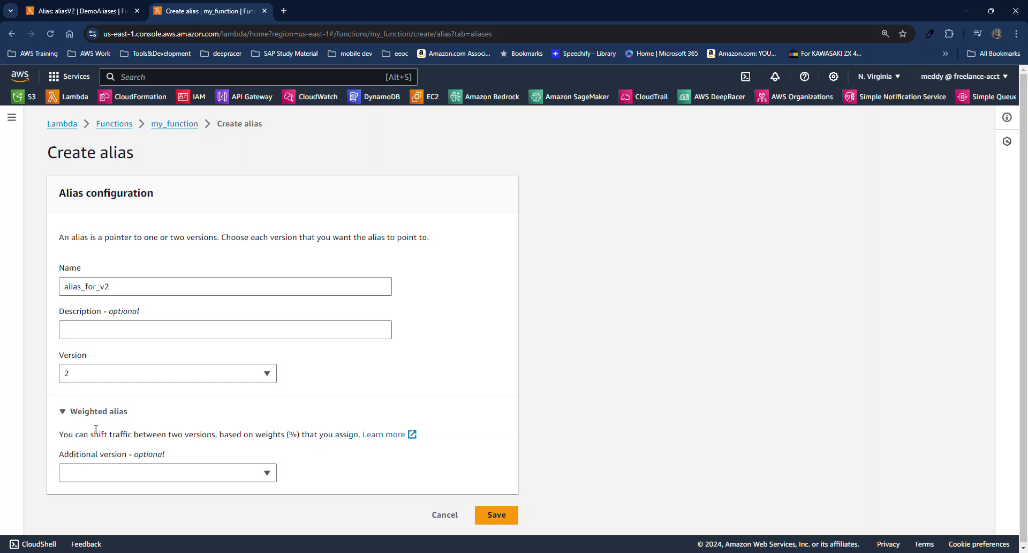
{"action": "left_click", "coordinate": [108, 476]}
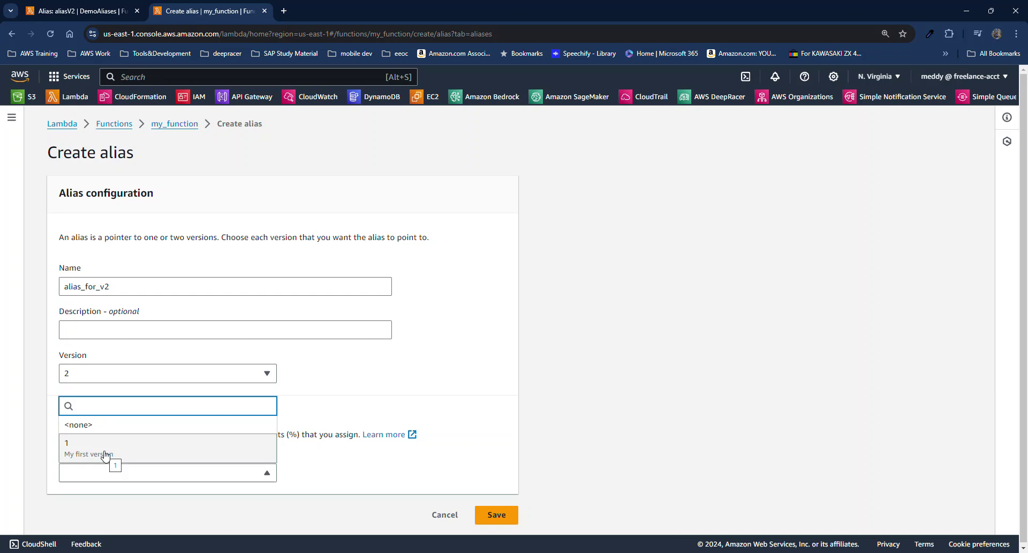
{"action": "left_click", "coordinate": [106, 456]}
{"action": "left_click", "coordinate": [333, 476]}
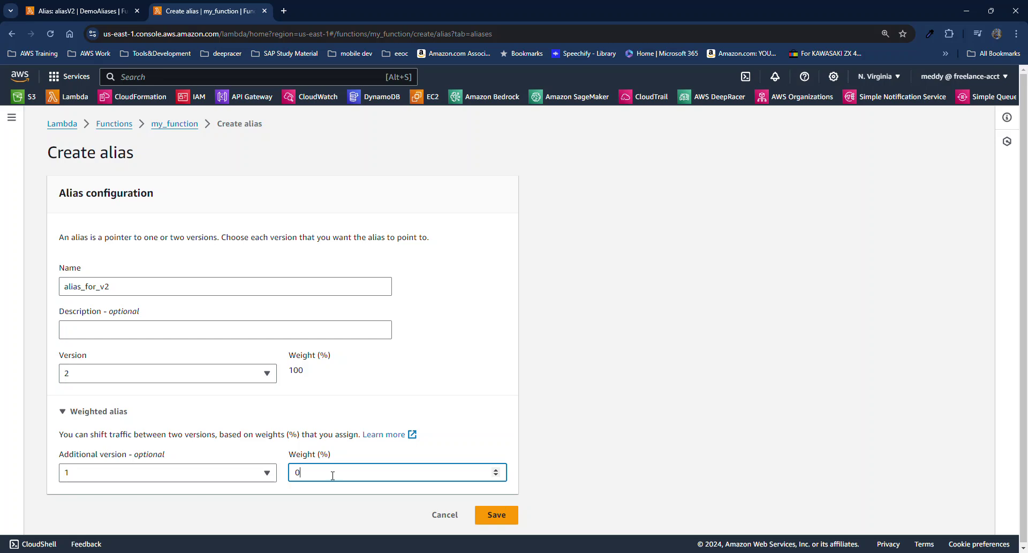
{"action": "key", "text": "BackSpace"}
{"action": "type", "text": "50"}
{"action": "left_click", "coordinate": [495, 517]}
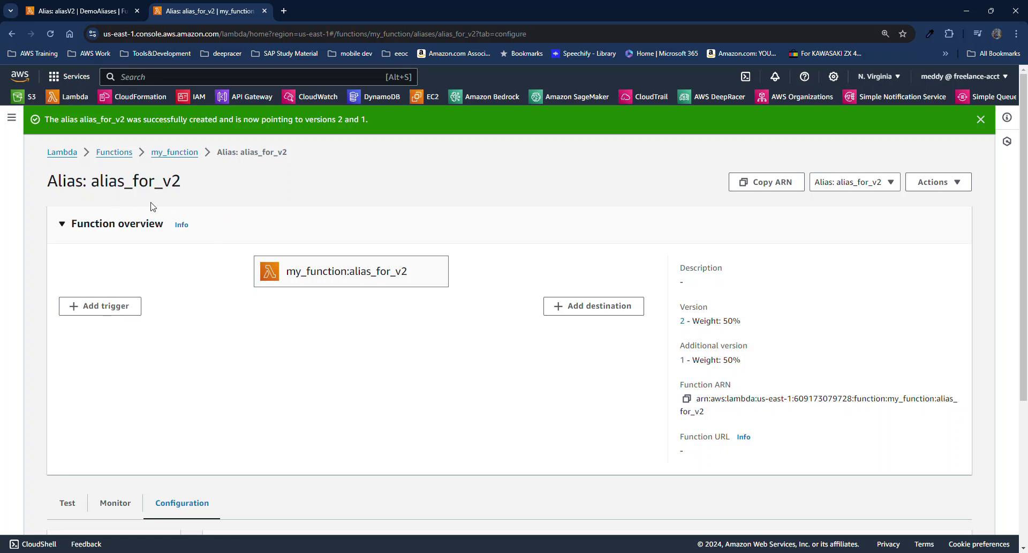
Step: Create a function URL for alias_for_v2 with the auth type NONE and save it
{"action": "scroll", "coordinate": [196, 339], "scroll_direction": "down", "scroll_amount": 3}
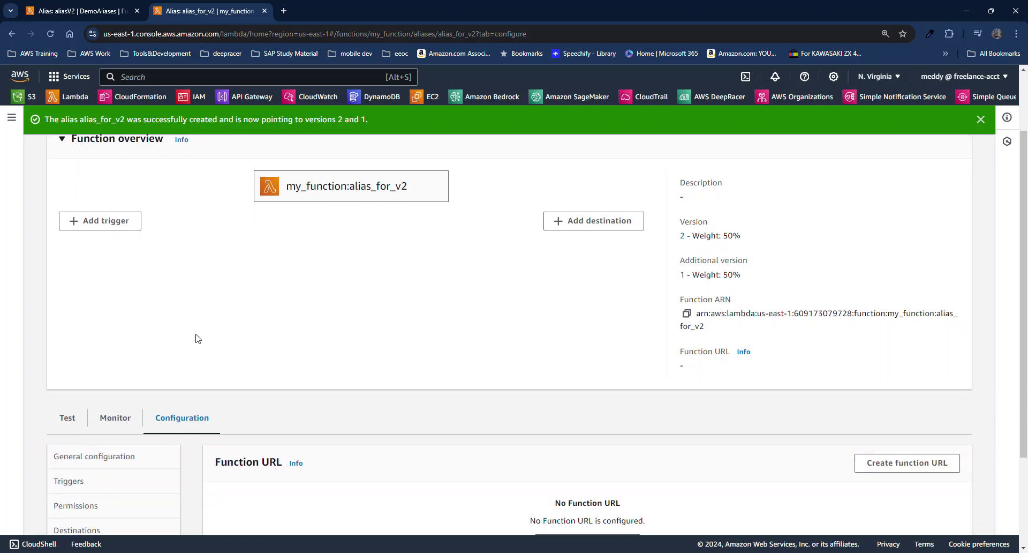
{"action": "scroll", "coordinate": [135, 406], "scroll_direction": "down", "scroll_amount": 1}
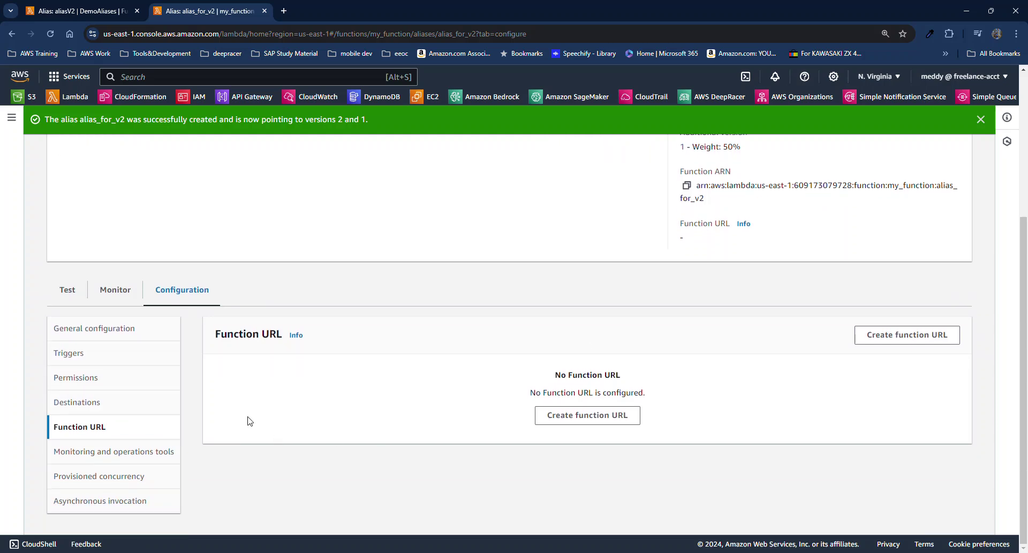
{"action": "left_click", "coordinate": [569, 423]}
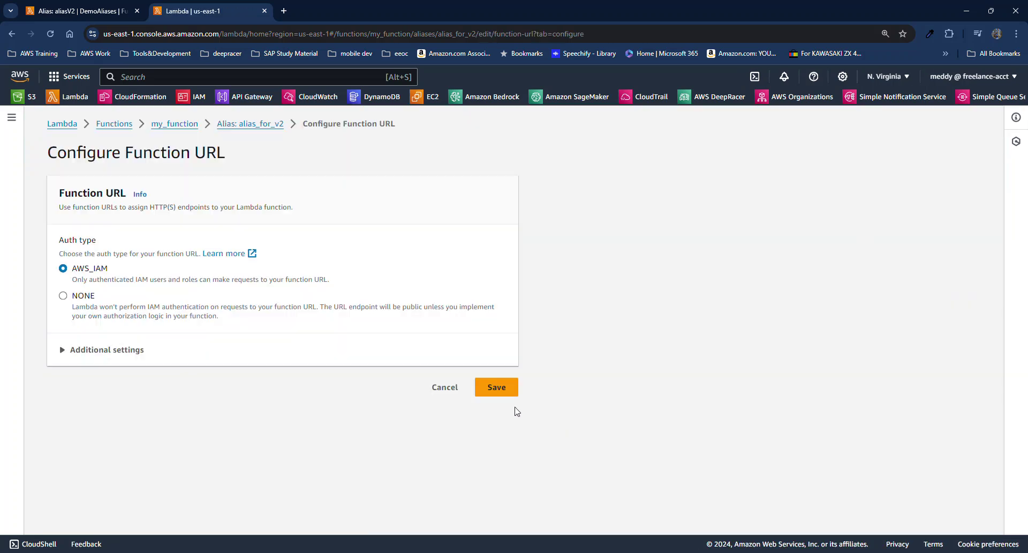
{"action": "left_click", "coordinate": [72, 298]}
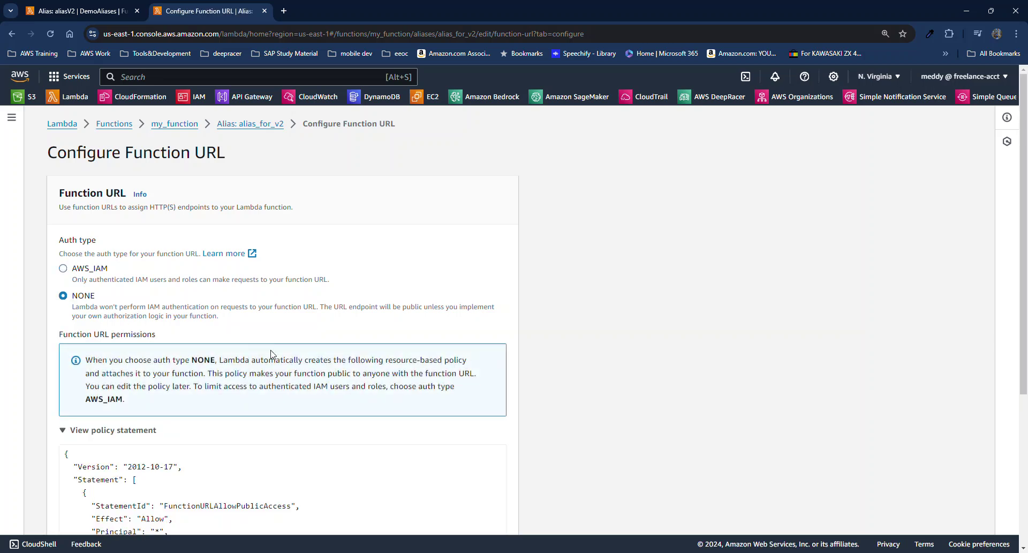
{"action": "scroll", "coordinate": [560, 363], "scroll_direction": "down", "scroll_amount": 2}
{"action": "scroll", "coordinate": [561, 363], "scroll_direction": "down", "scroll_amount": 3}
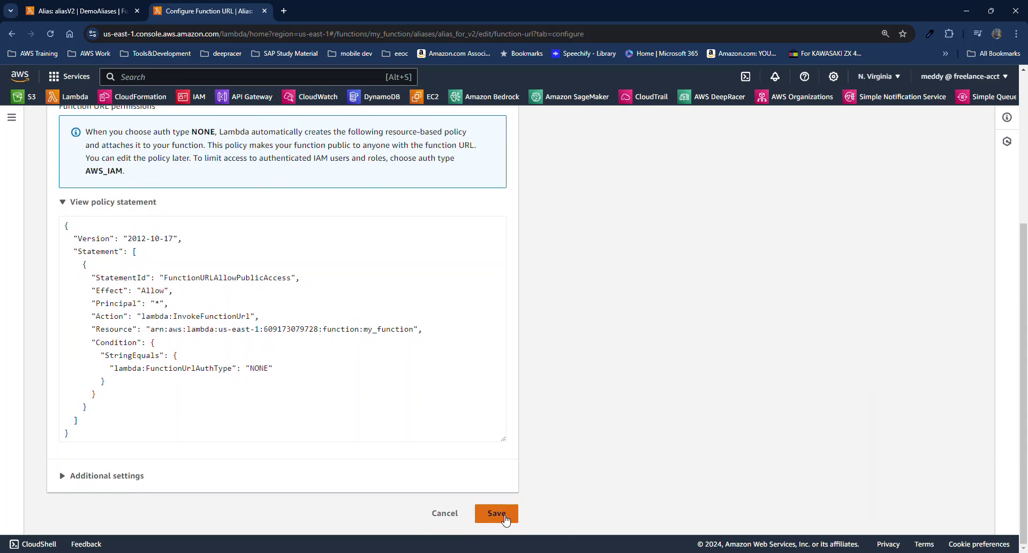
{"action": "left_click", "coordinate": [496, 513]}
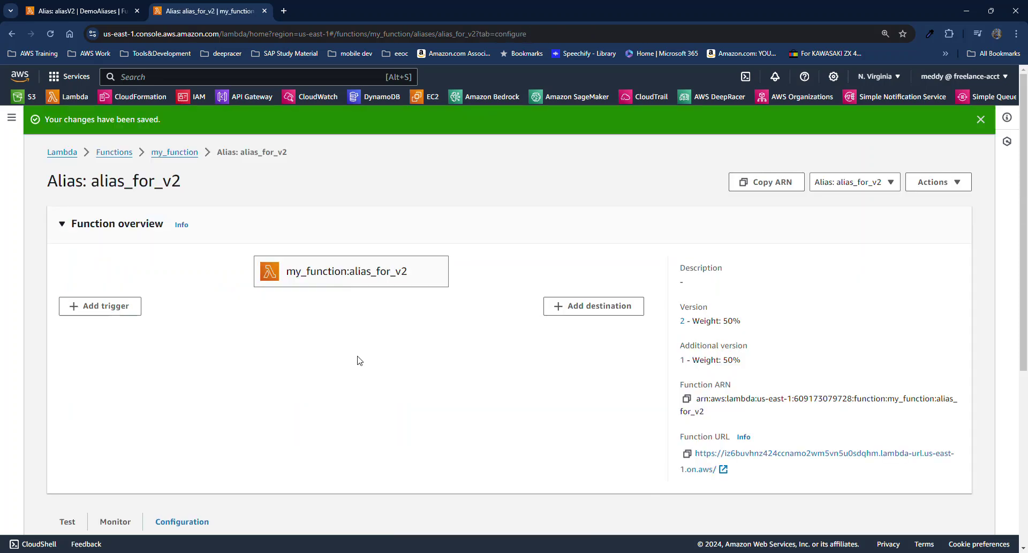
Step: Open alias_for_v2's function URL and reload it several times to check which version responds
{"action": "left_click", "coordinate": [734, 454]}
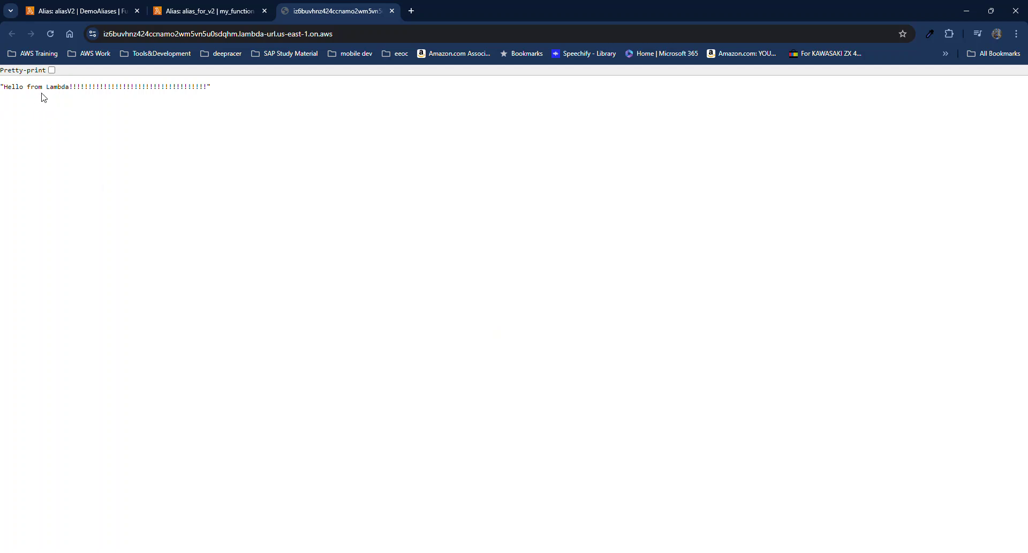
{"action": "left_click", "coordinate": [367, 33]}
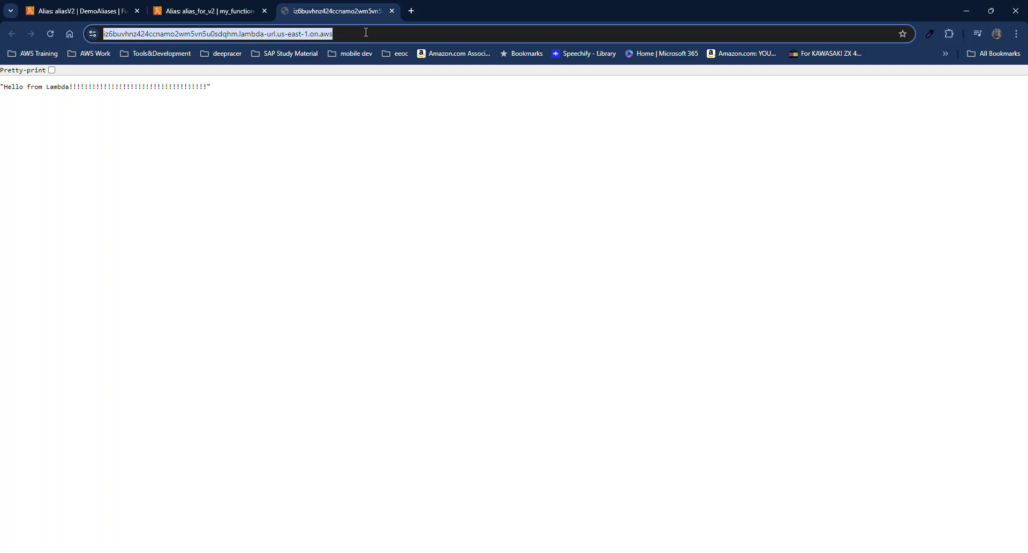
{"action": "key", "text": "Return"}
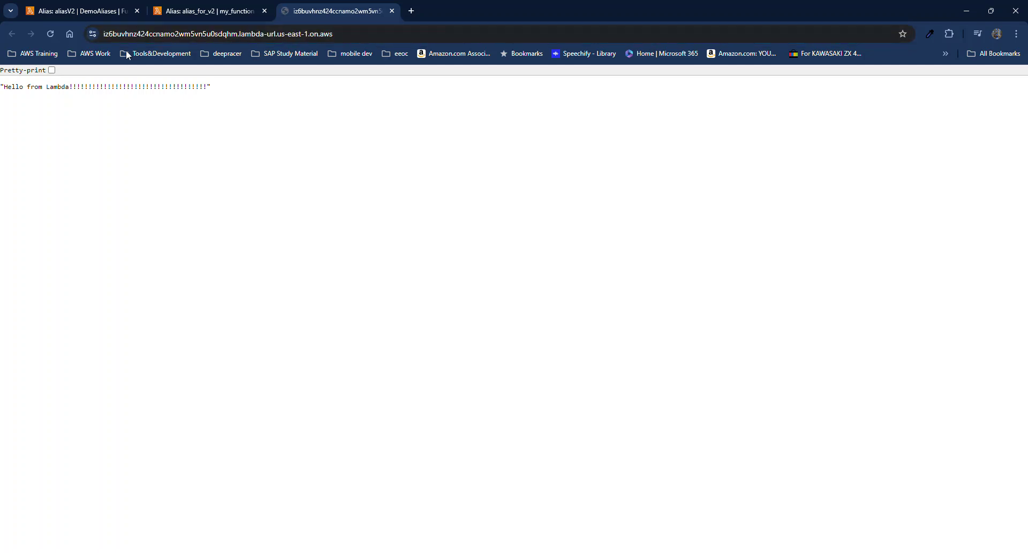
{"action": "left_click", "coordinate": [51, 34]}
{"action": "left_click", "coordinate": [52, 34]}
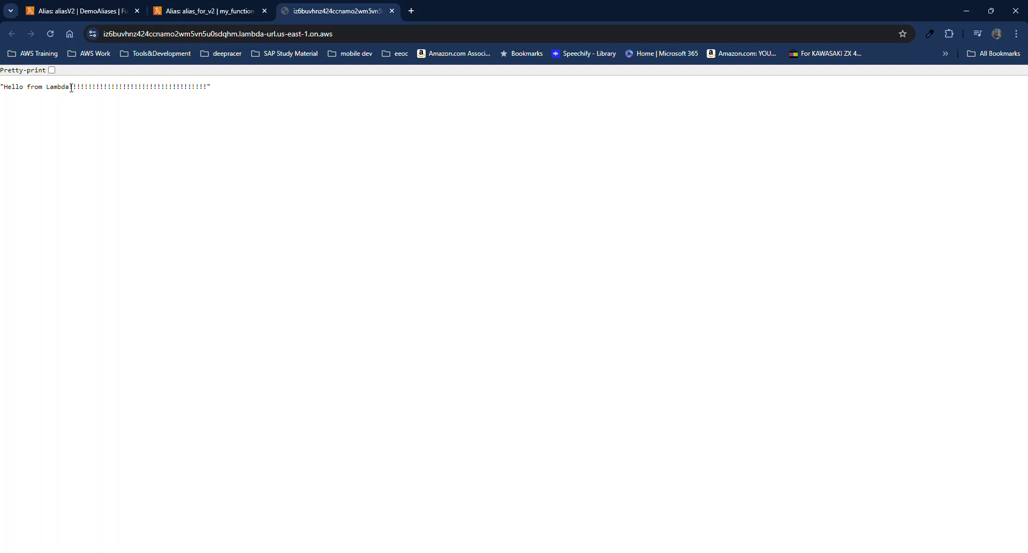